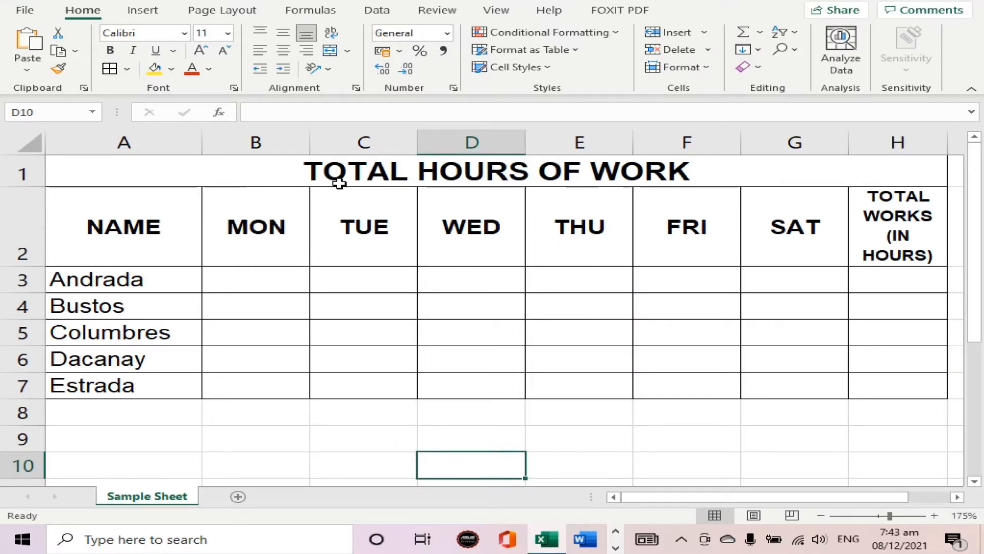
{"action": "left_click", "coordinate": [92, 173]}
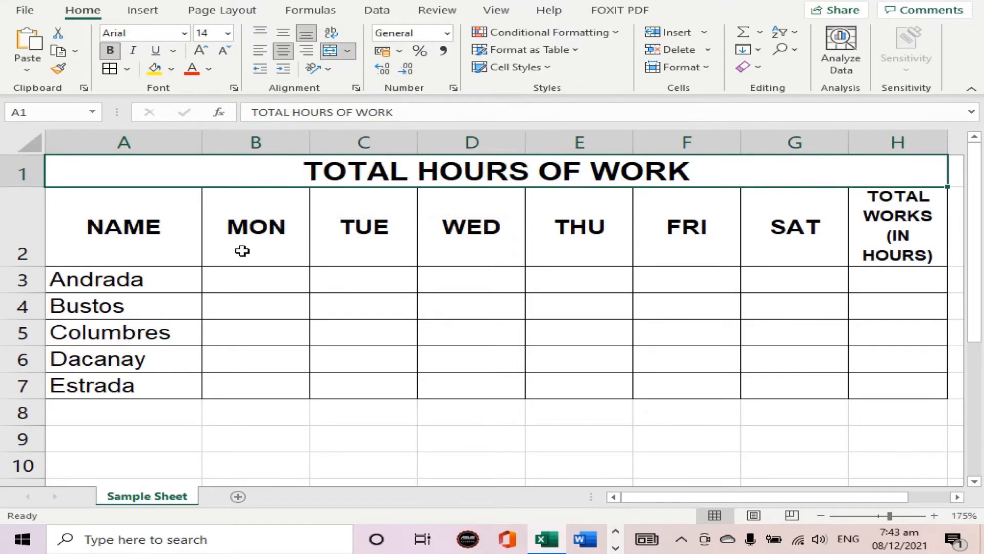
{"action": "left_click_drag", "start_coordinate": [137, 224], "coordinate": [894, 238]}
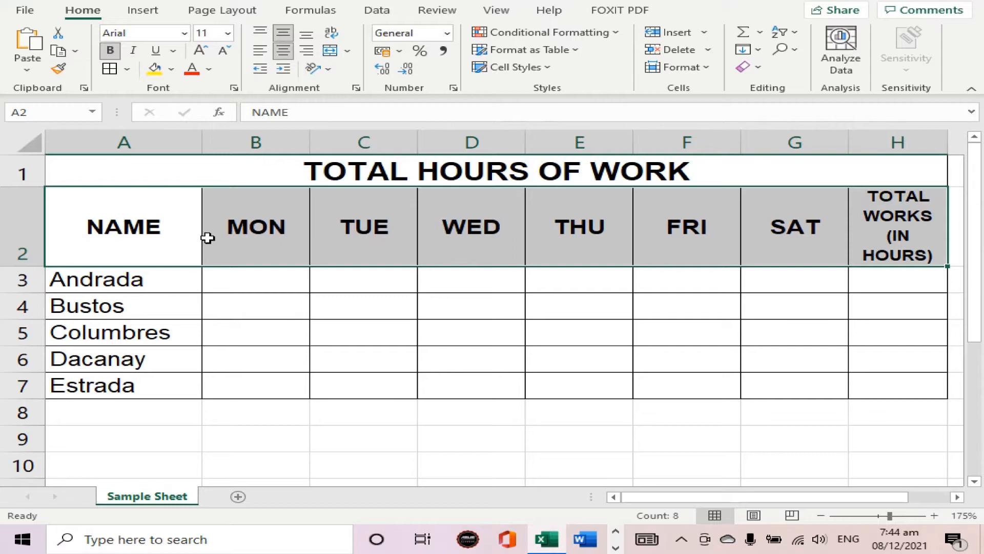
{"action": "left_click", "coordinate": [154, 282]}
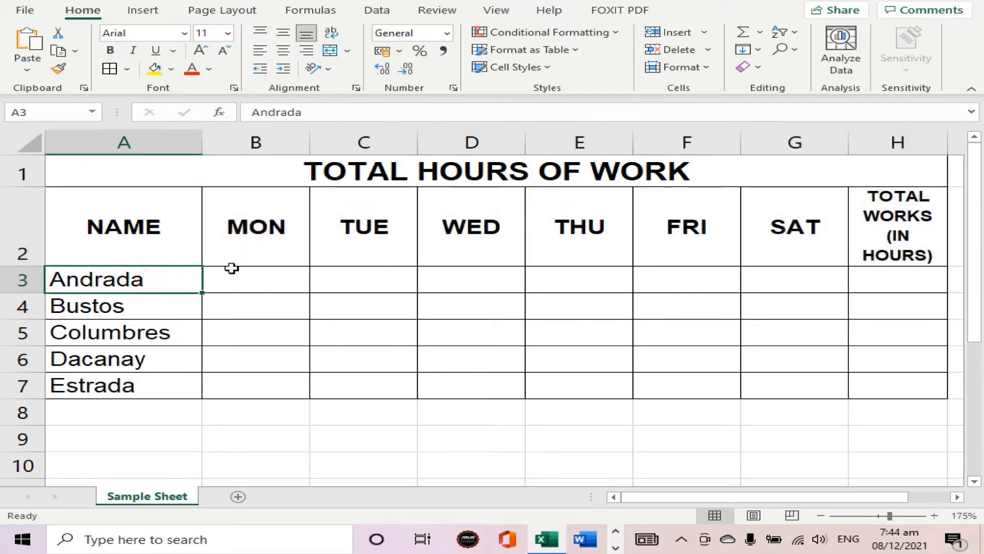
Enter the first employee's work hours in row 3: 8 for Monday and 9 for Tuesday.
{"action": "left_click", "coordinate": [268, 268]}
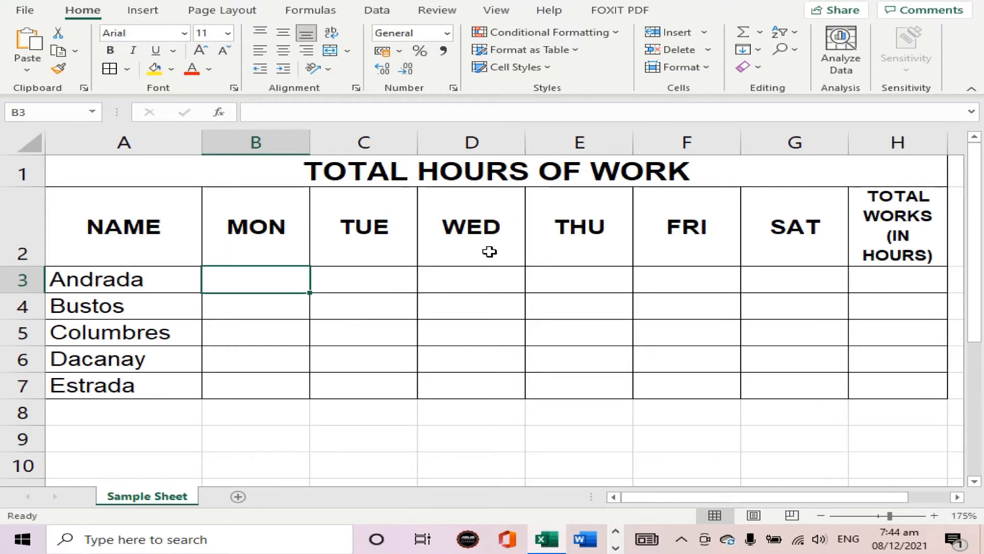
{"action": "key", "text": "Up"}
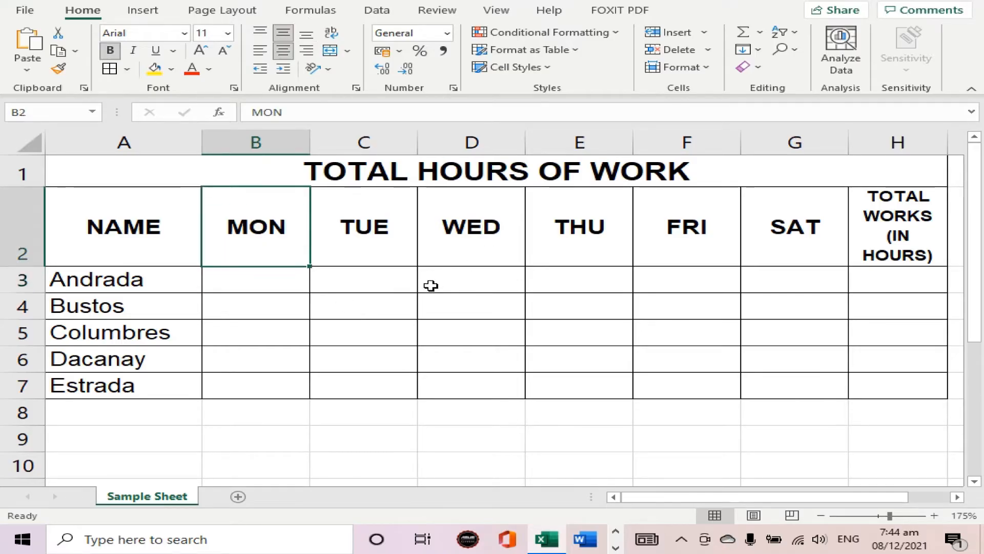
{"action": "key", "text": "Down"}
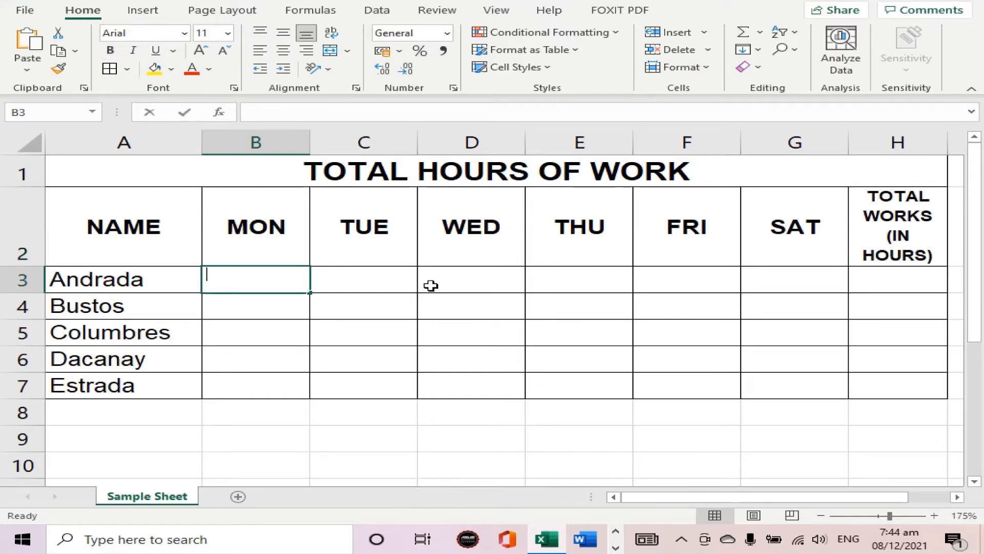
{"action": "type", "text": "8"}
{"action": "key", "text": "Tab"}
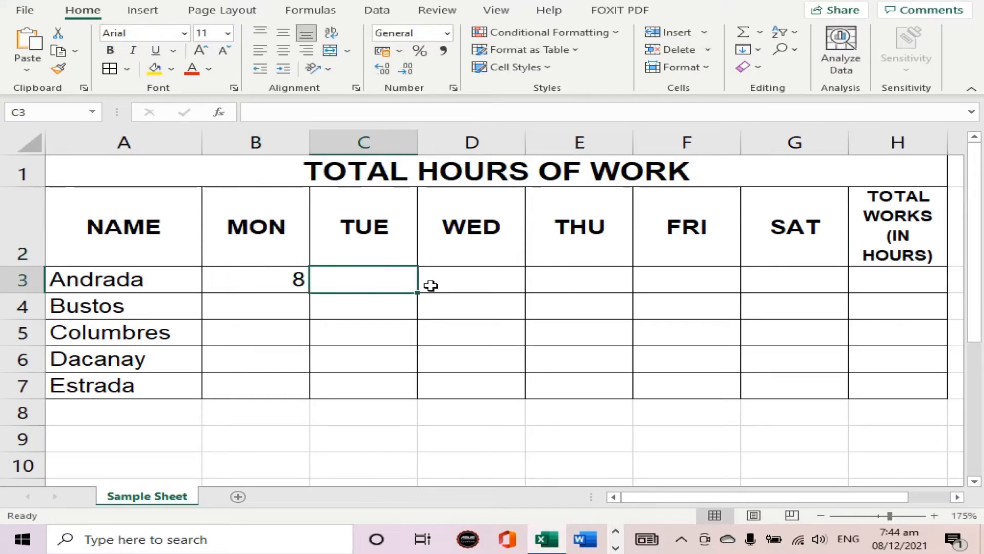
{"action": "type", "text": "9"}
{"action": "key", "text": "Tab"}
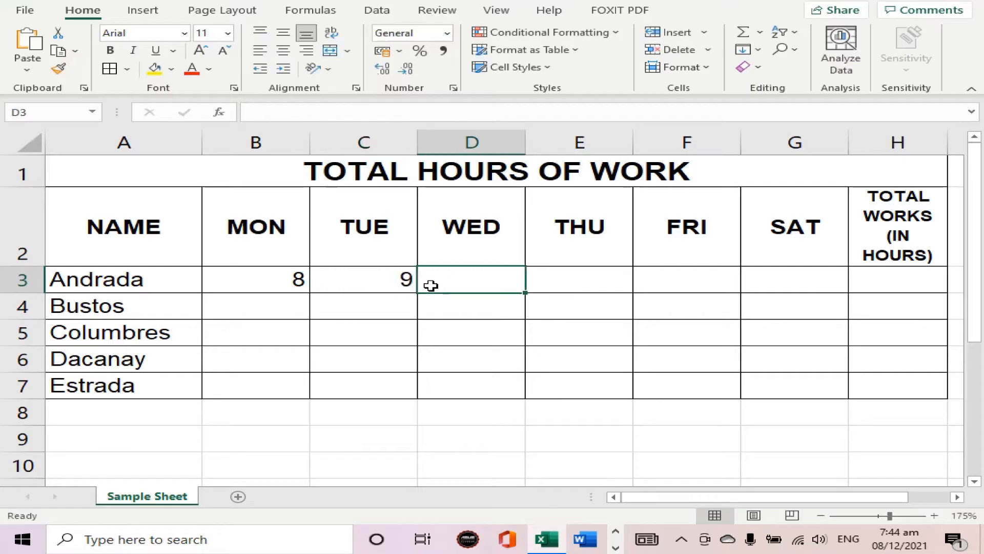
Enter 14 as Wednesday's hours in row 3 and correct the entry to 8.
{"action": "type", "text": "14"}
{"action": "key", "text": "Tab"}
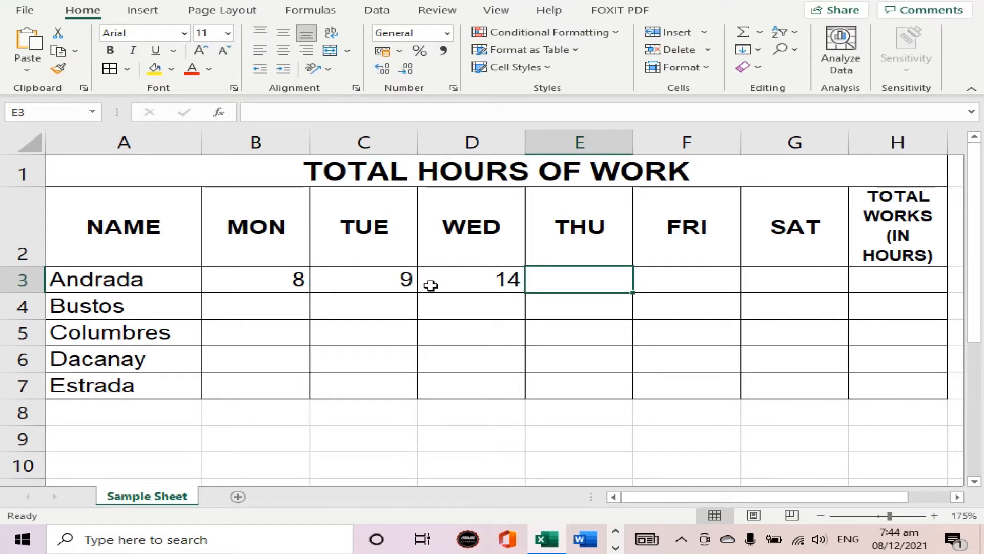
{"action": "left_click", "coordinate": [431, 285]}
{"action": "type", "text": "8"}
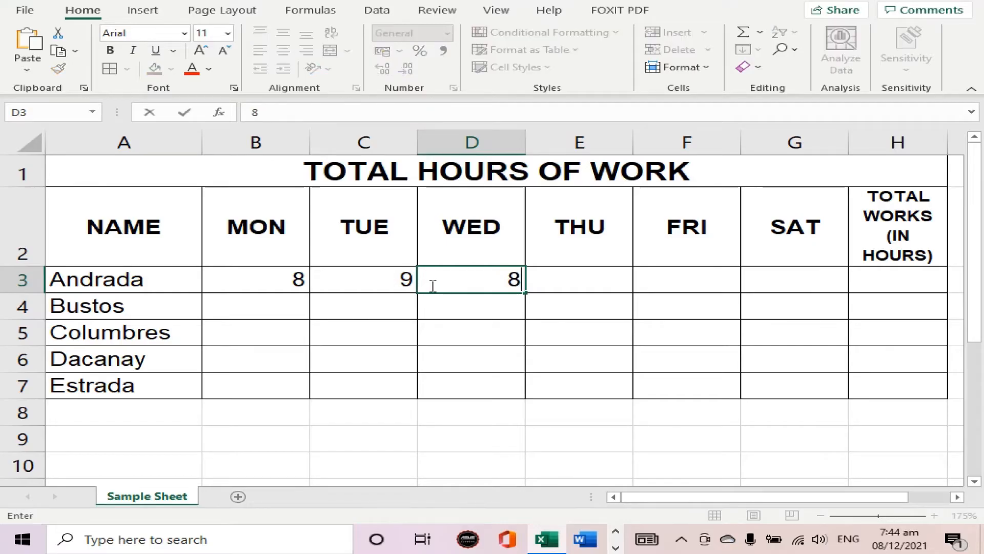
{"action": "key", "text": "Tab"}
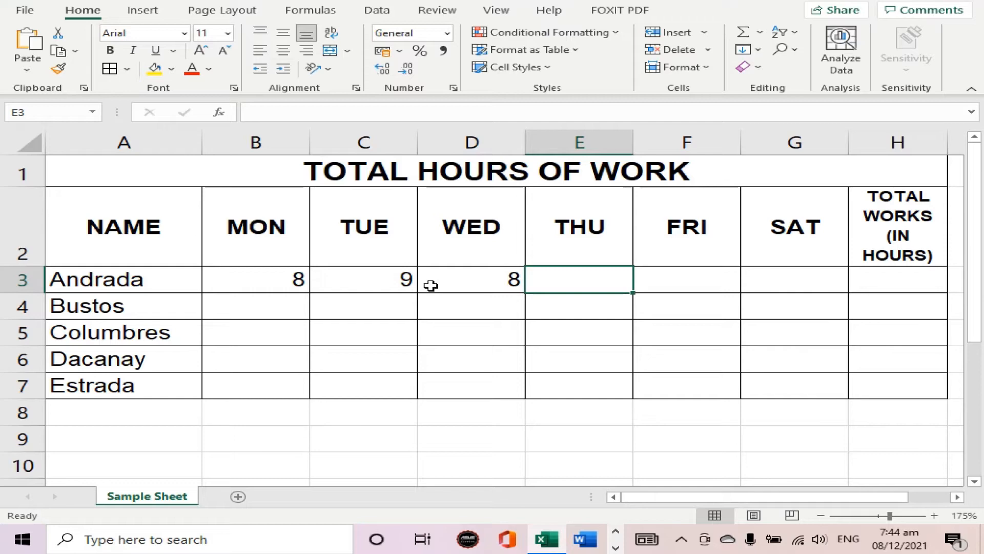
Enter the remaining hours in row 3: 8 for Thursday, 11 for Friday and 10 for Saturday.
{"action": "type", "text": "8"}
{"action": "key", "text": "Tab"}
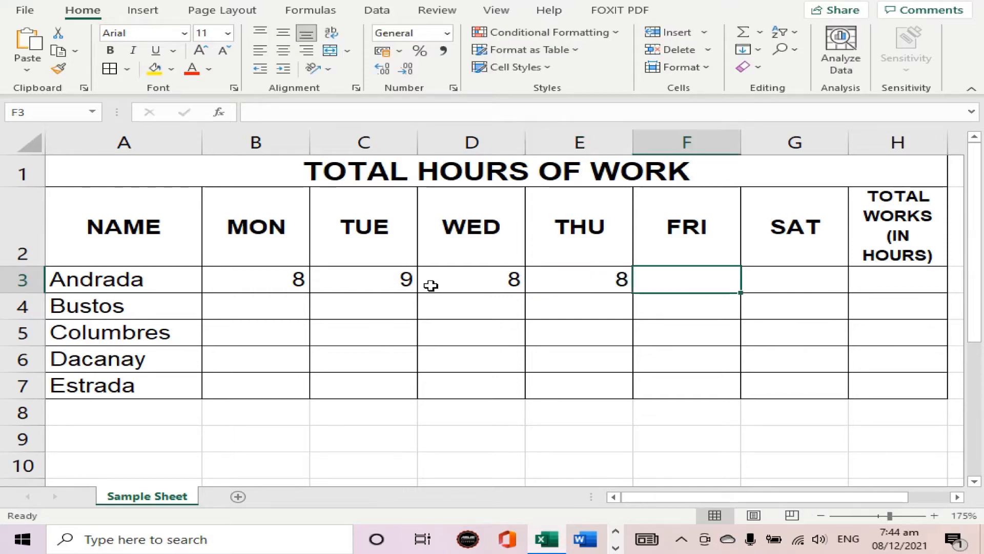
{"action": "type", "text": "1"}
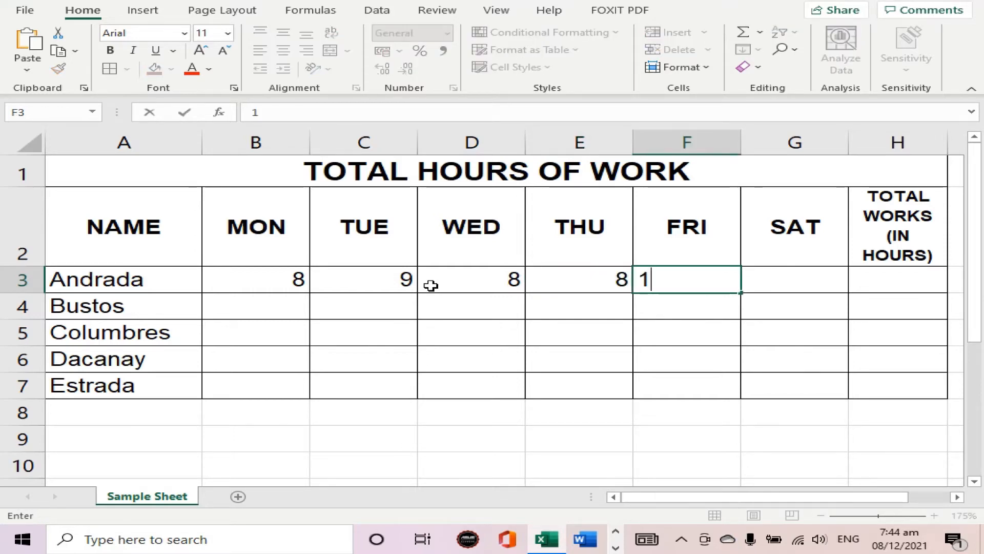
{"action": "type", "text": "1"}
{"action": "key", "text": "Tab"}
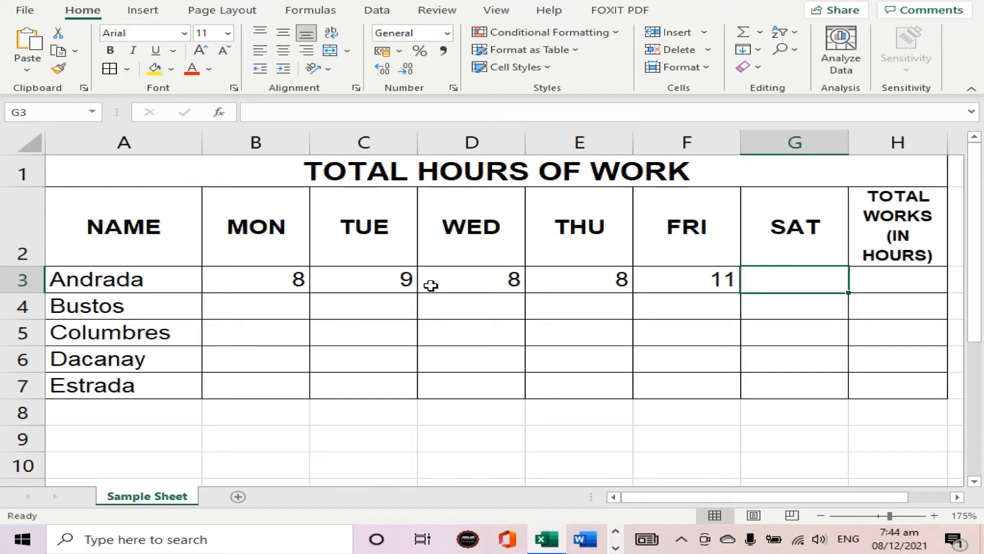
{"action": "type", "text": "10"}
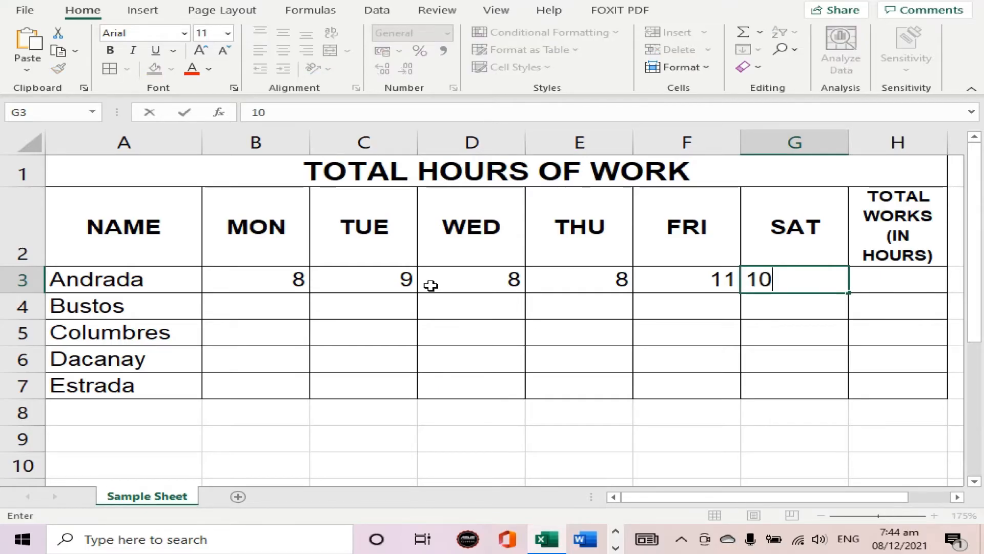
{"action": "key", "text": "Down"}
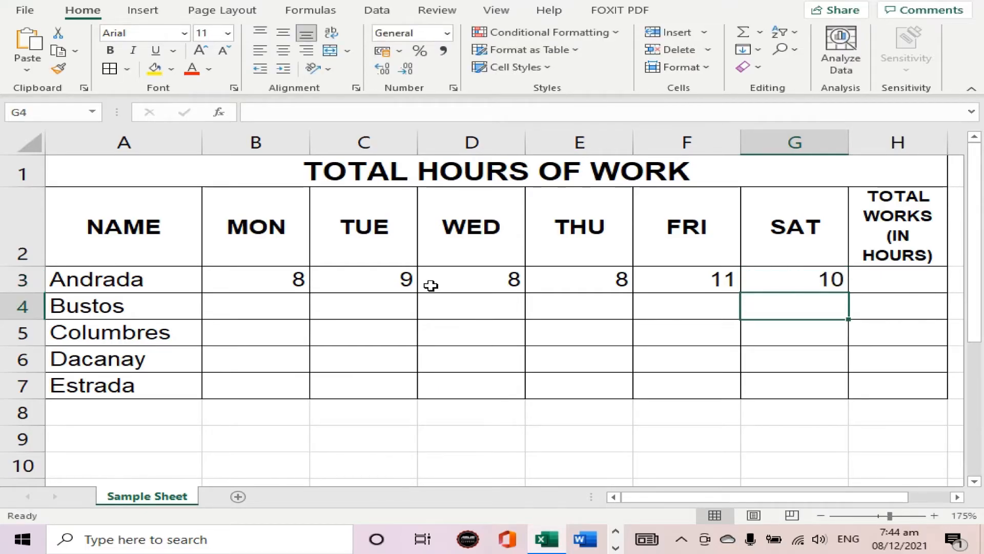
Fill in the second employee's Monday to Saturday hours in row 4 with 9, 10, 10, 8, 8 and 8.
{"action": "left_click", "coordinate": [256, 304]}
{"action": "type", "text": "9"}
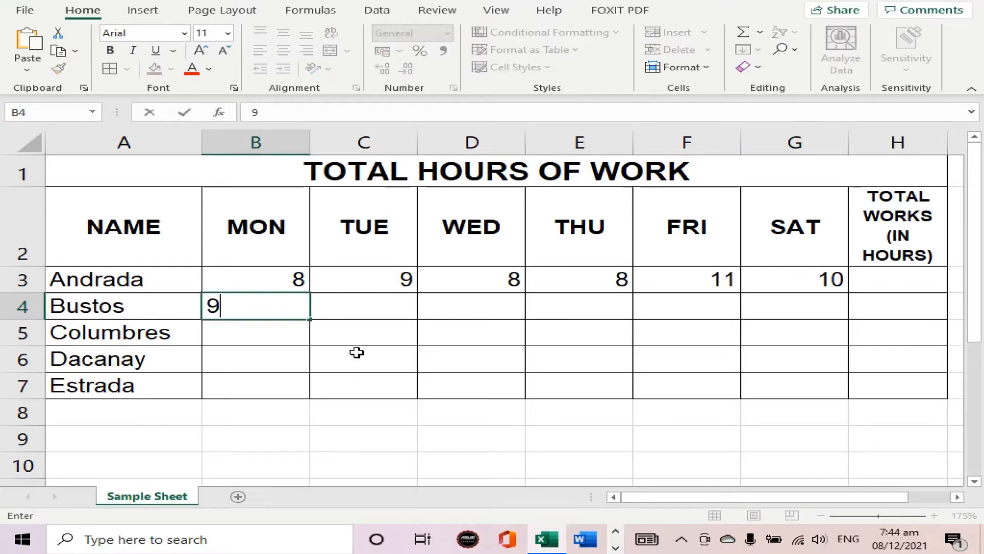
{"action": "key", "text": "Tab"}
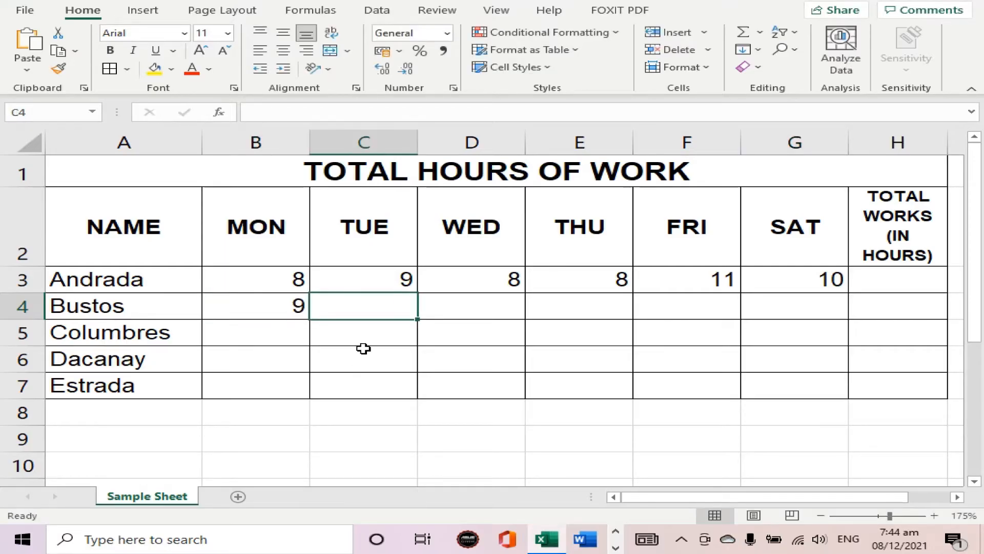
{"action": "type", "text": "10"}
{"action": "key", "text": "Tab"}
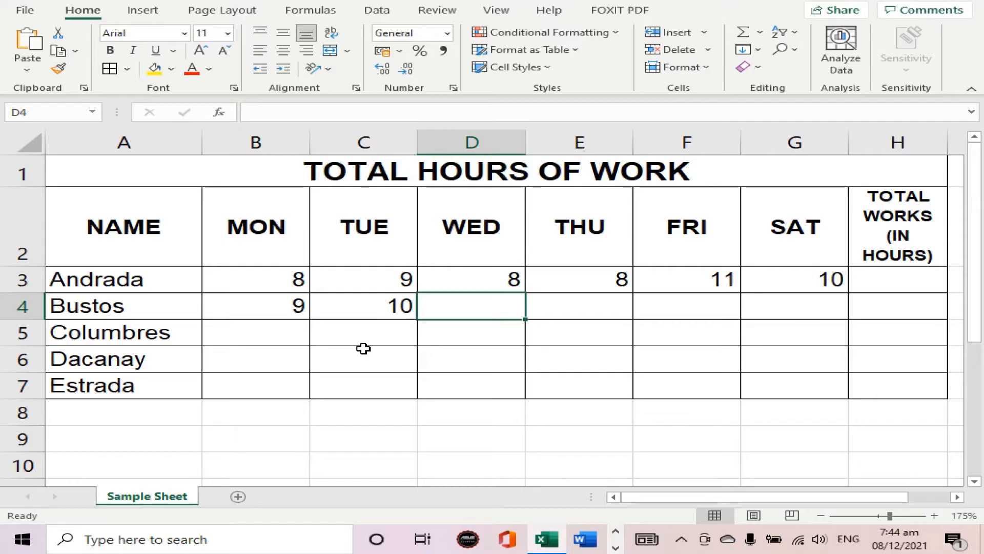
{"action": "type", "text": "10"}
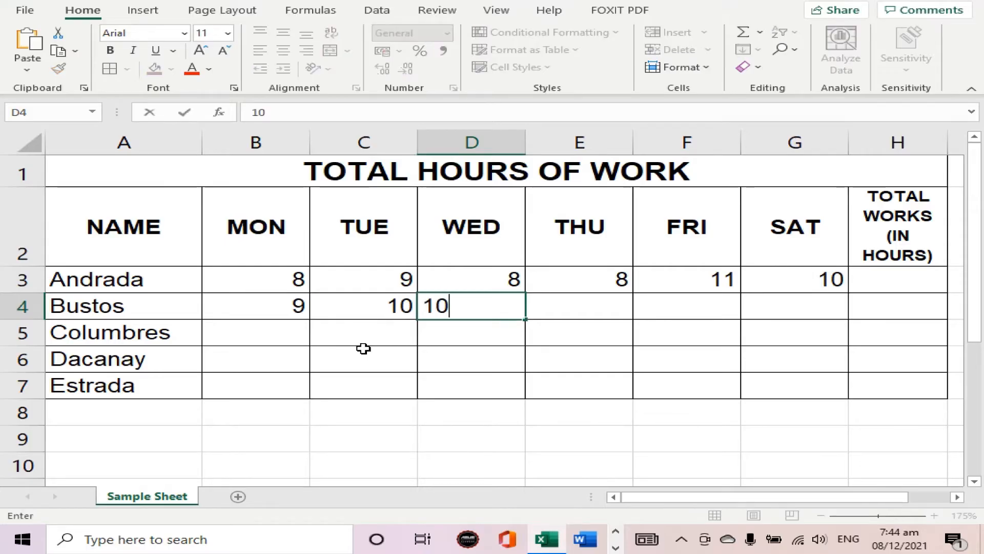
{"action": "key", "text": "Tab"}
{"action": "type", "text": "8"}
{"action": "key", "text": "Tab"}
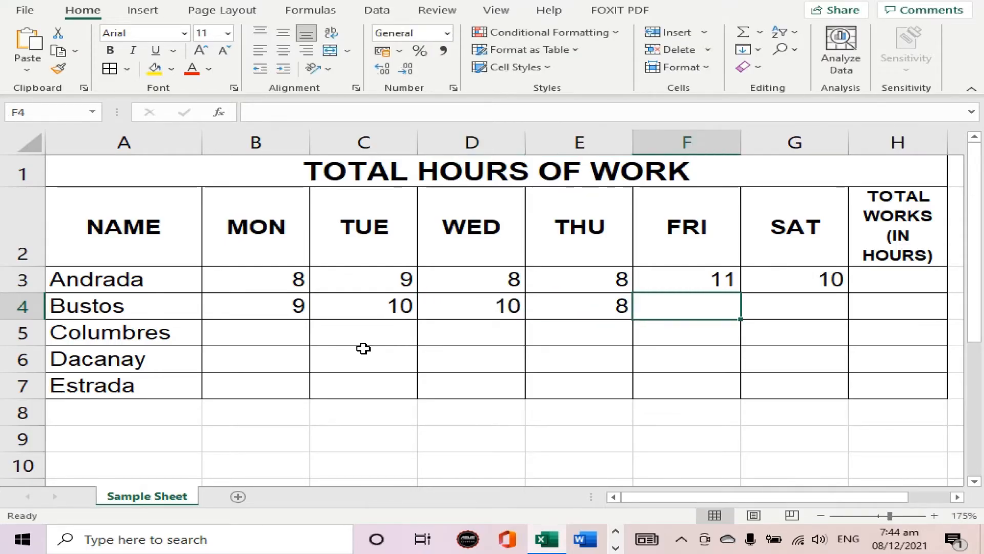
{"action": "type", "text": "8"}
{"action": "key", "text": "Tab"}
{"action": "type", "text": "8"}
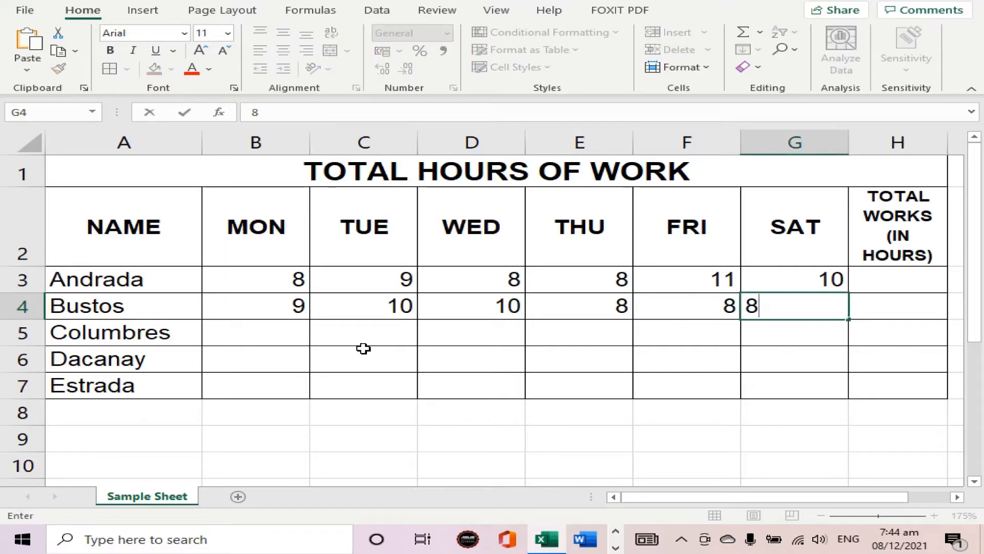
{"action": "key", "text": "Return"}
Fill in the third employee's Monday to Saturday hours in row 5 with 8, 8, 10, 10, 8 and 8.
{"action": "left_click", "coordinate": [288, 339]}
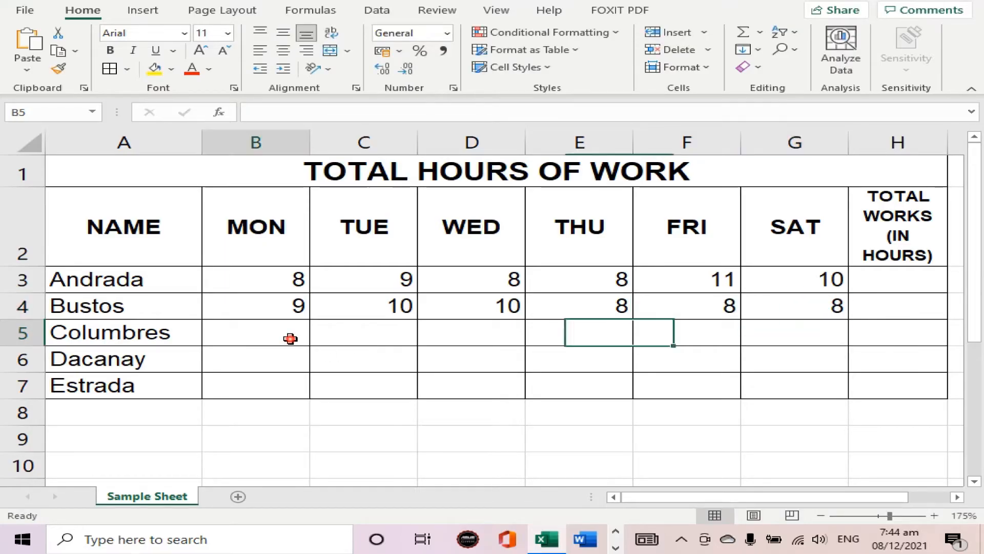
{"action": "type", "text": "8"}
{"action": "key", "text": "Tab"}
{"action": "type", "text": "8"}
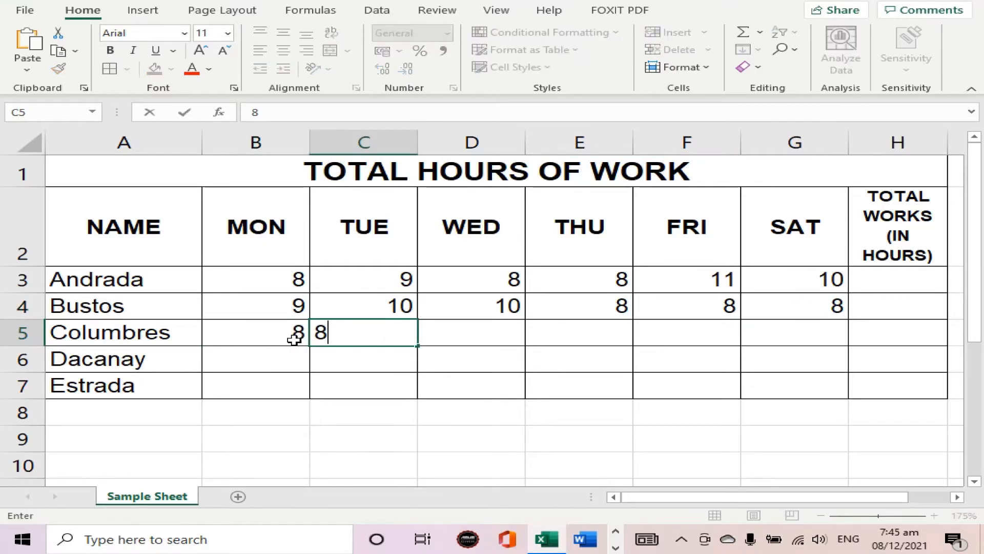
{"action": "key", "text": "Tab"}
{"action": "type", "text": "10"}
{"action": "key", "text": "Tab"}
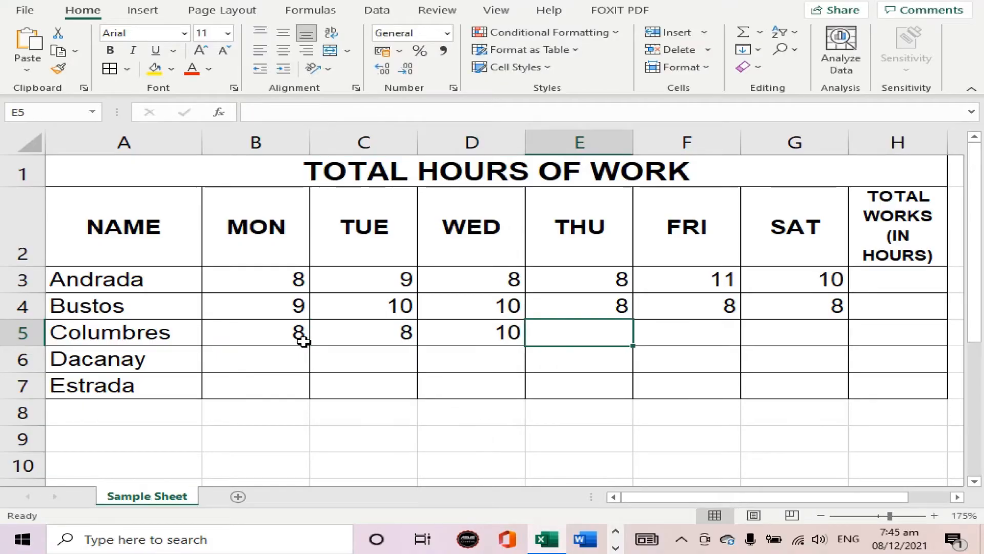
{"action": "type", "text": "10"}
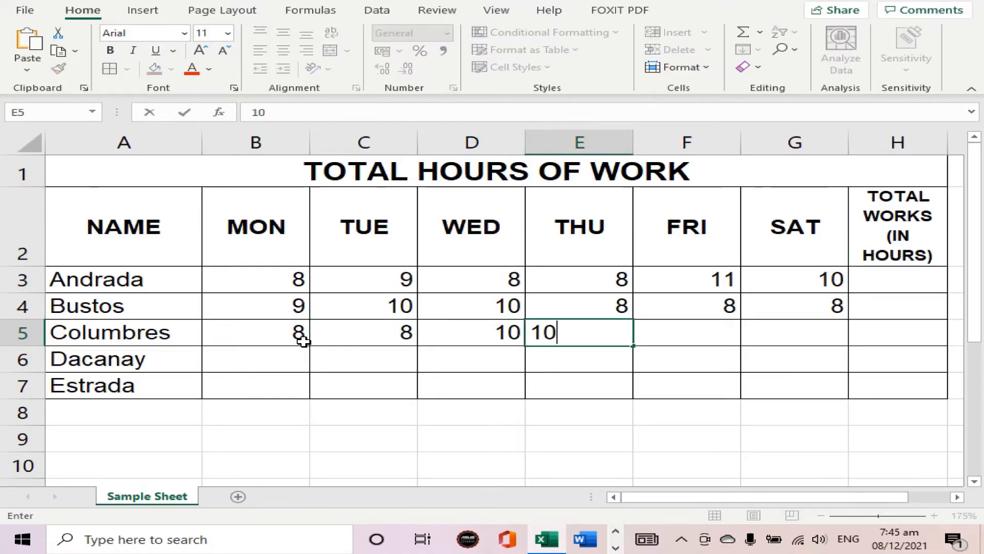
{"action": "key", "text": "Tab"}
{"action": "type", "text": "8"}
{"action": "key", "text": "Tab"}
{"action": "type", "text": "8"}
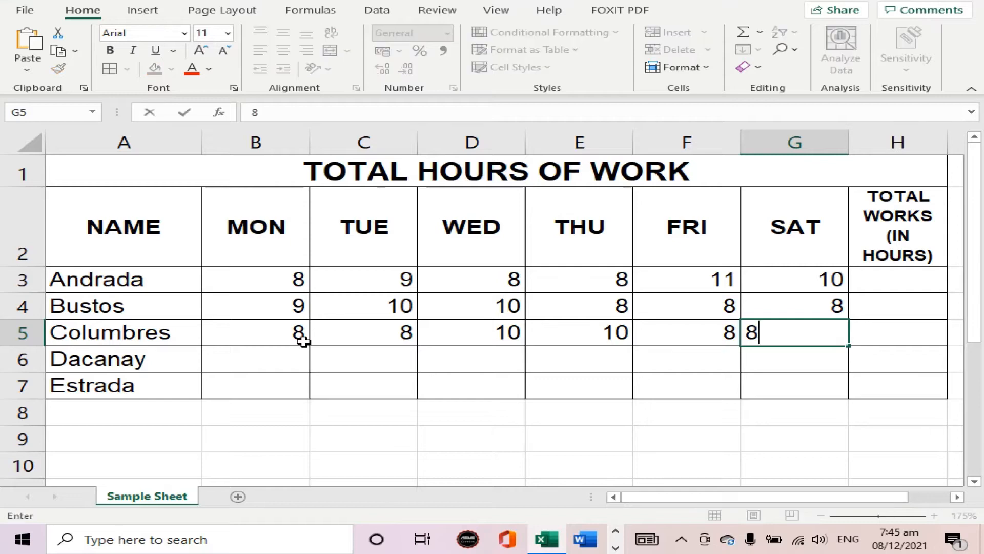
{"action": "key", "text": "Tab"}
Fill in the fourth employee's Monday to Saturday hours in row 6 with 10, 10, 8, 8, 9 and 9.
{"action": "left_click", "coordinate": [293, 362]}
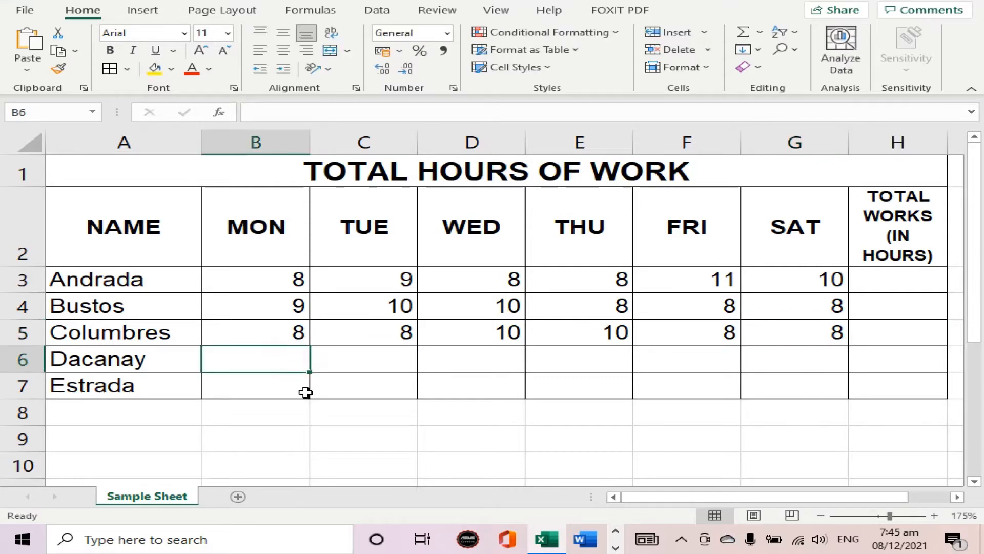
{"action": "type", "text": "10"}
{"action": "key", "text": "Tab"}
{"action": "type", "text": "10"}
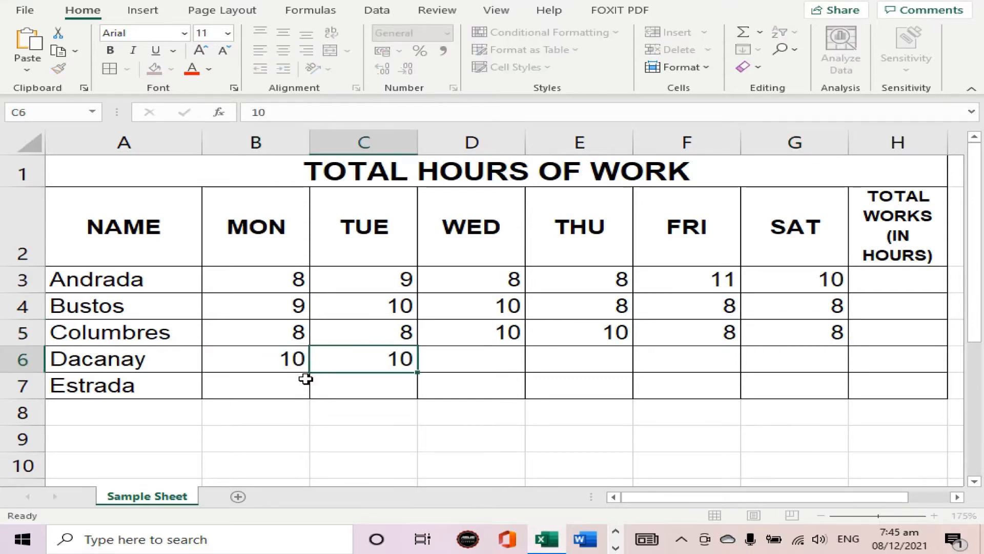
{"action": "key", "text": "Tab"}
{"action": "type", "text": "8"}
{"action": "key", "text": "Tab"}
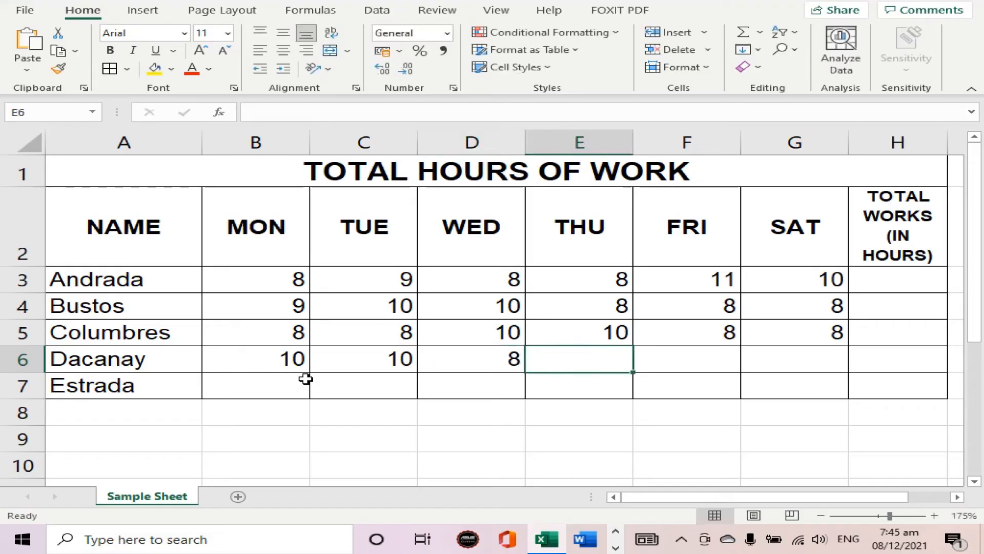
{"action": "type", "text": "8"}
{"action": "key", "text": "Tab"}
{"action": "type", "text": "9"}
{"action": "key", "text": "Tab"}
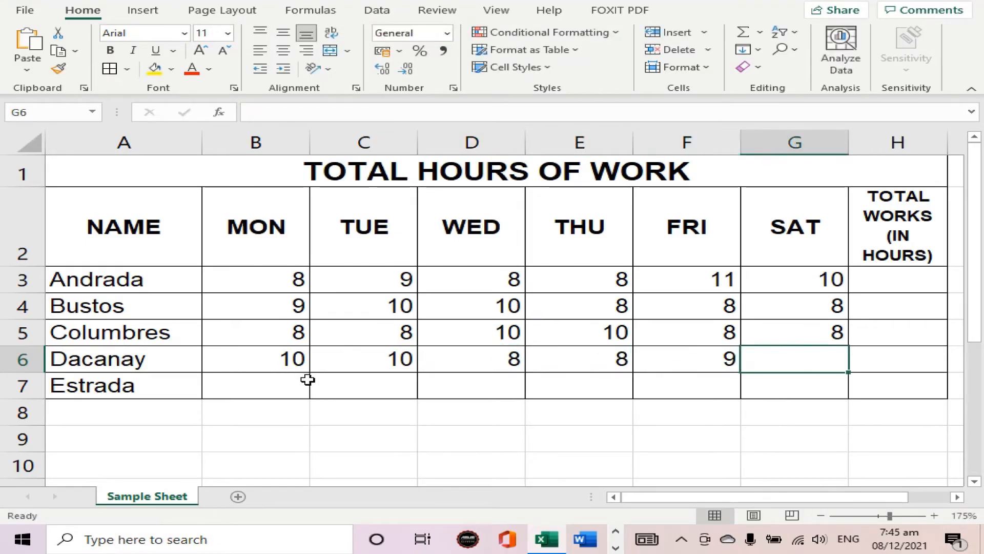
{"action": "type", "text": "9"}
{"action": "key", "text": "Tab"}
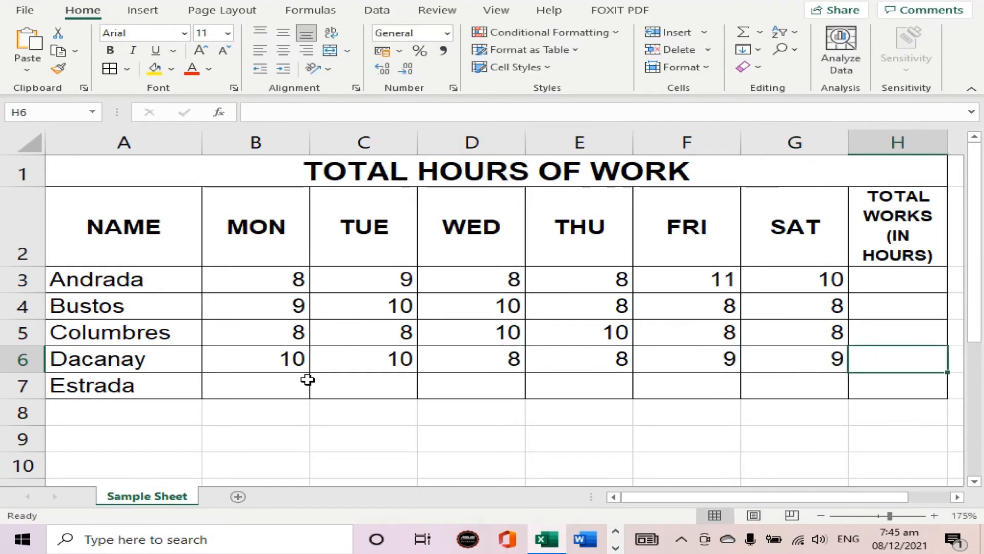
Fill in the fifth employee's Monday to Saturday hours in row 7 with 10, 8, 8, 8, 8 and 8.
{"action": "left_click", "coordinate": [306, 384]}
{"action": "type", "text": "10"}
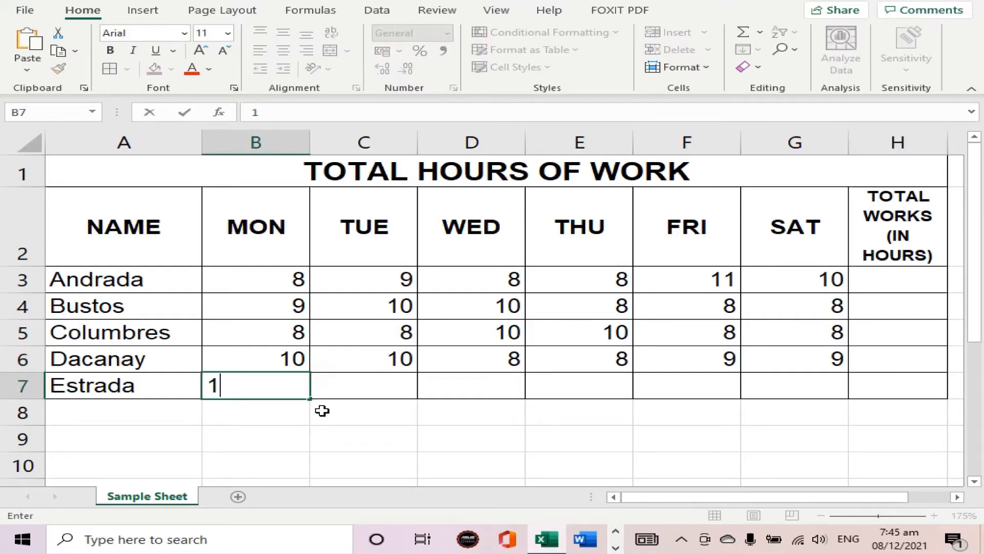
{"action": "key", "text": "Tab"}
{"action": "type", "text": "8"}
{"action": "key", "text": "Tab"}
{"action": "type", "text": "8"}
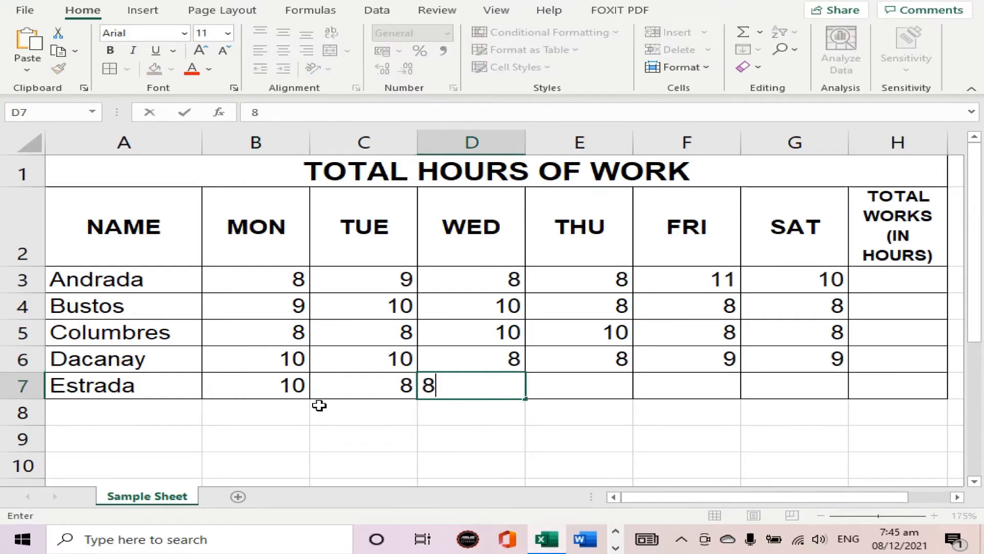
{"action": "key", "text": "Tab"}
{"action": "type", "text": "81"}
{"action": "key", "text": "BackSpace"}
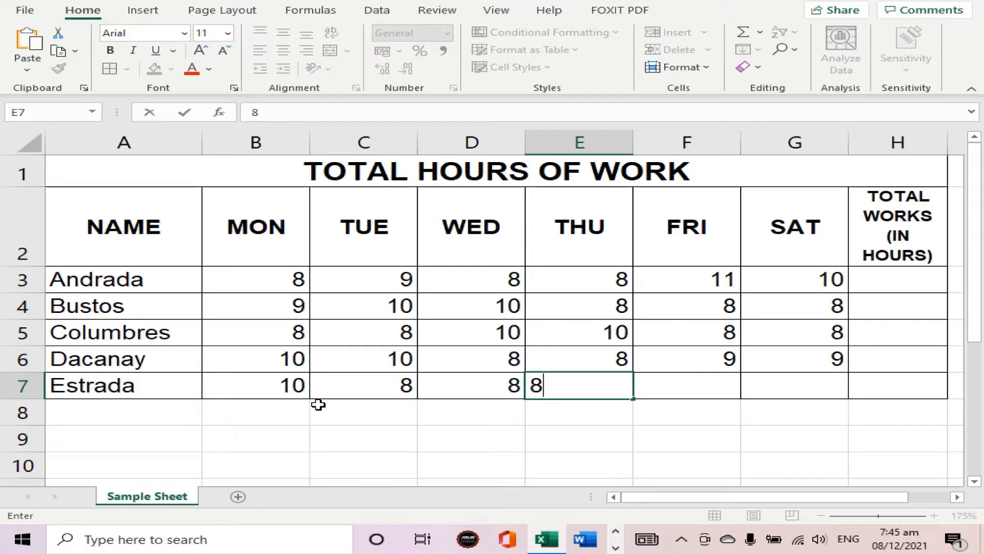
{"action": "key", "text": "Tab"}
{"action": "type", "text": "8"}
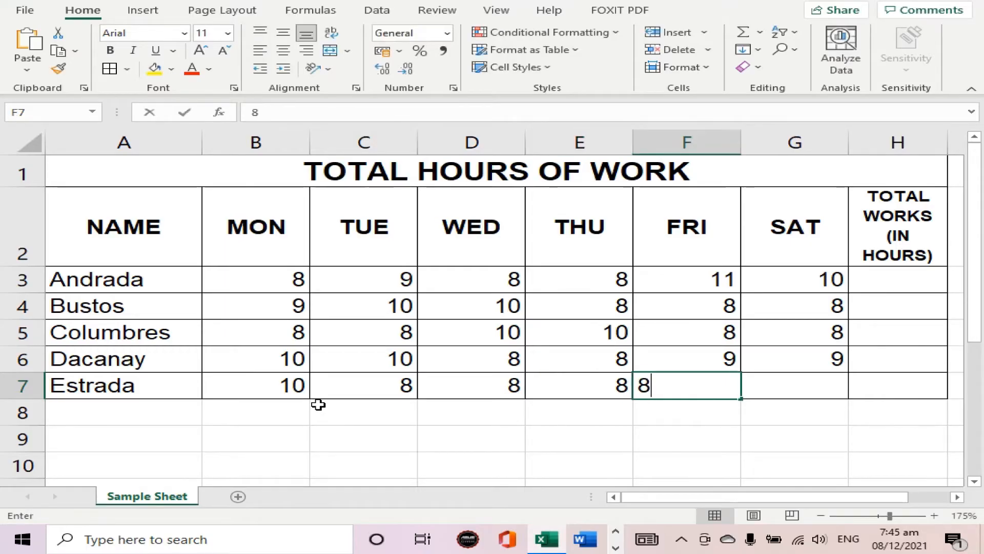
{"action": "key", "text": "Tab"}
{"action": "type", "text": "8"}
{"action": "key", "text": "Tab"}
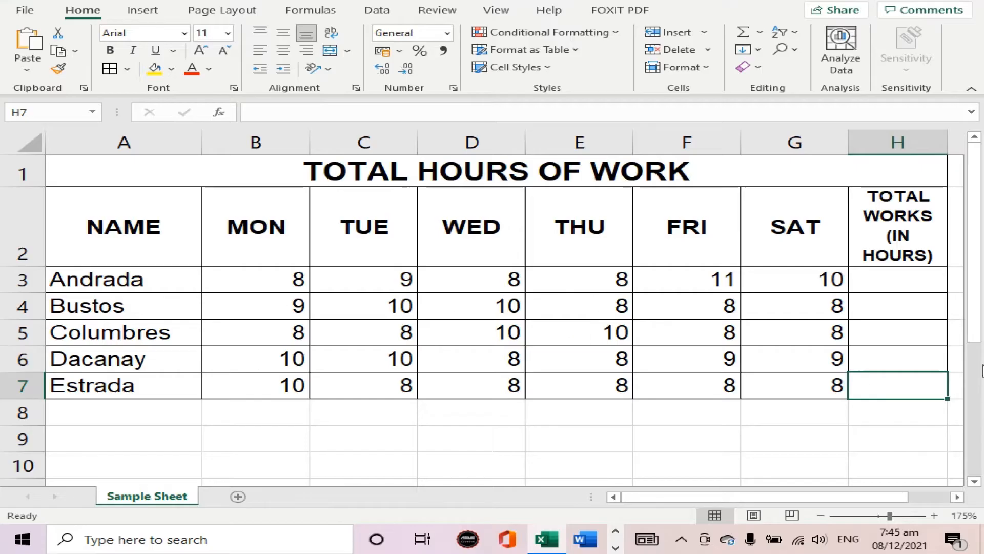
Total the first employee's Monday to Saturday hours in H3 with the Sum function over B3:G3.
{"action": "left_click", "coordinate": [880, 285]}
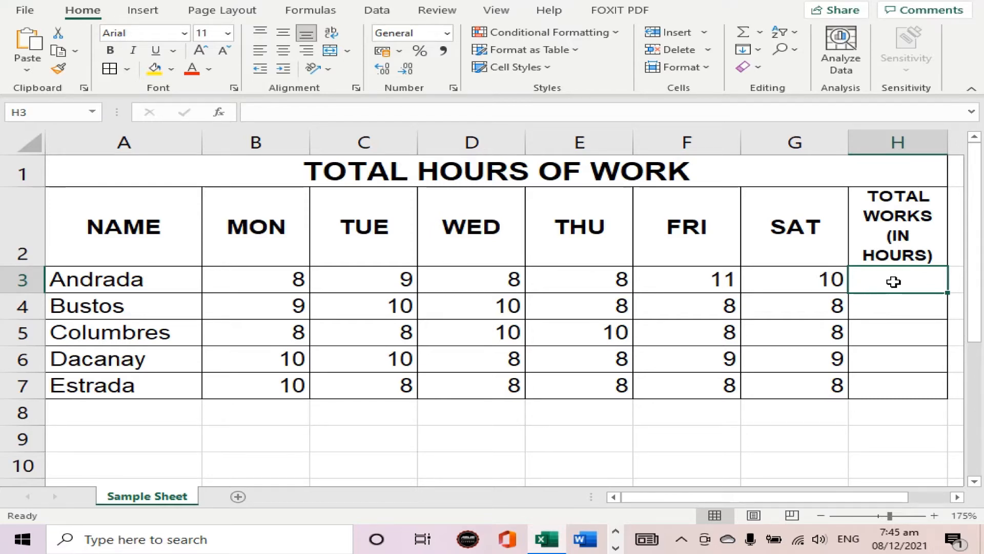
{"action": "left_click", "coordinate": [761, 34]}
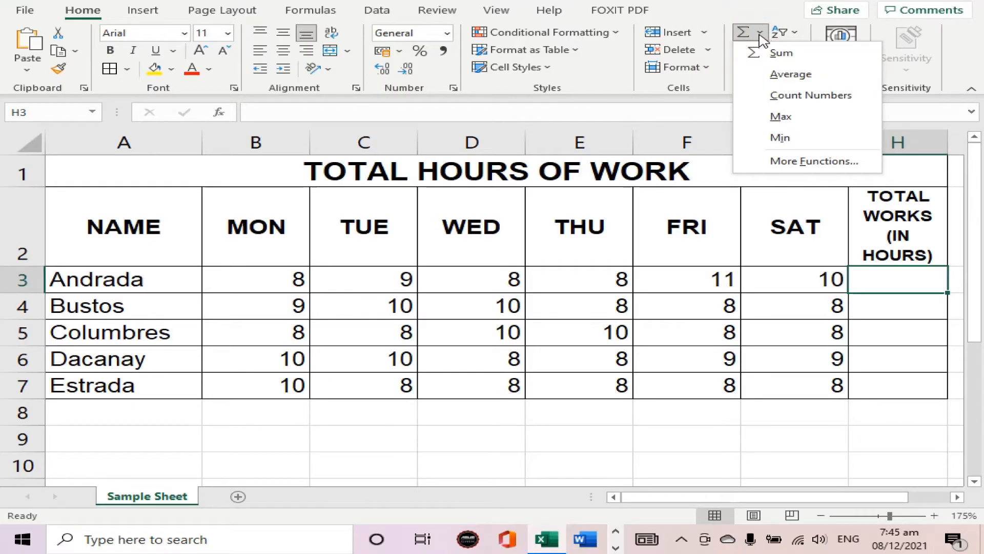
{"action": "left_click", "coordinate": [788, 54]}
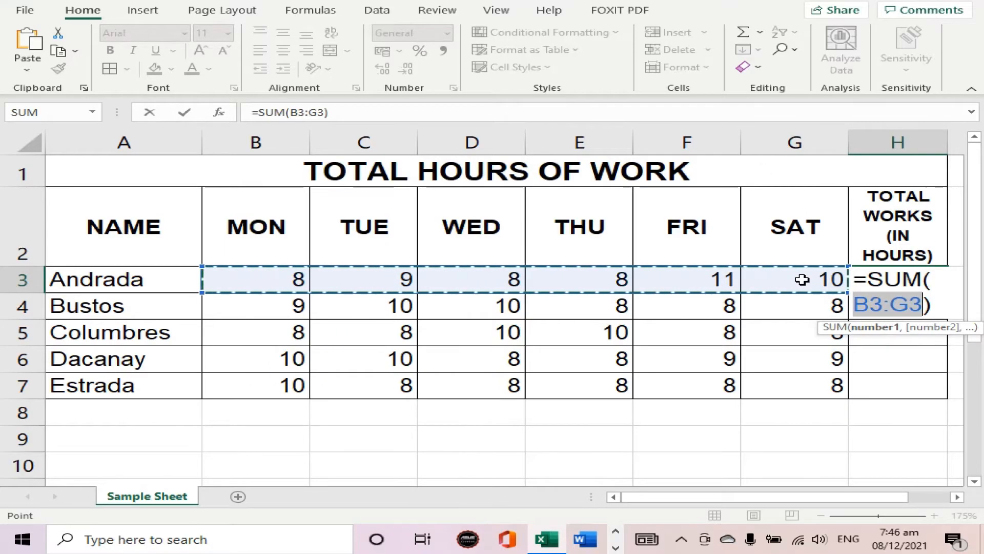
{"action": "key", "text": "Return"}
Fill the sum formula in H3 down to H7 for the remaining employees and select the totals H3:H7.
{"action": "left_click", "coordinate": [931, 279]}
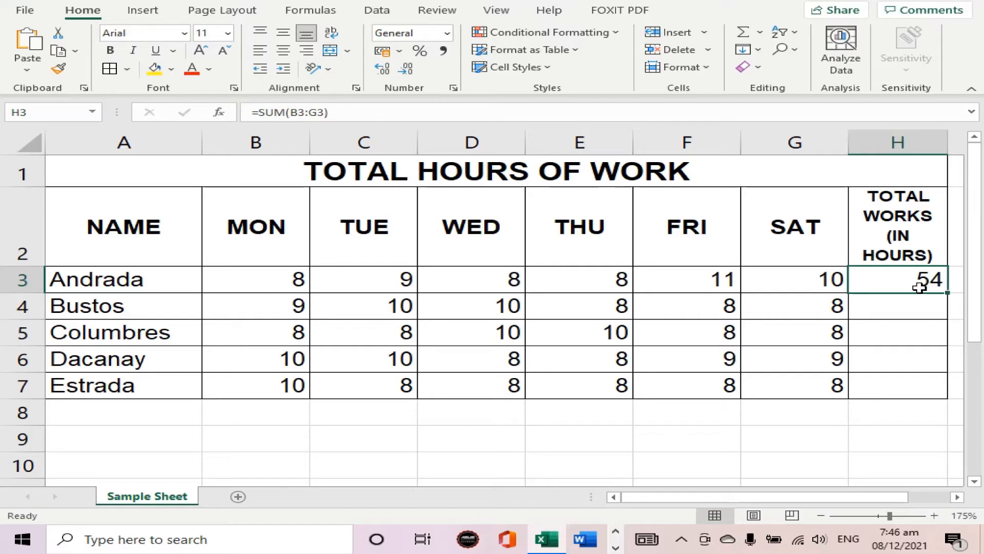
{"action": "double_click", "coordinate": [948, 292]}
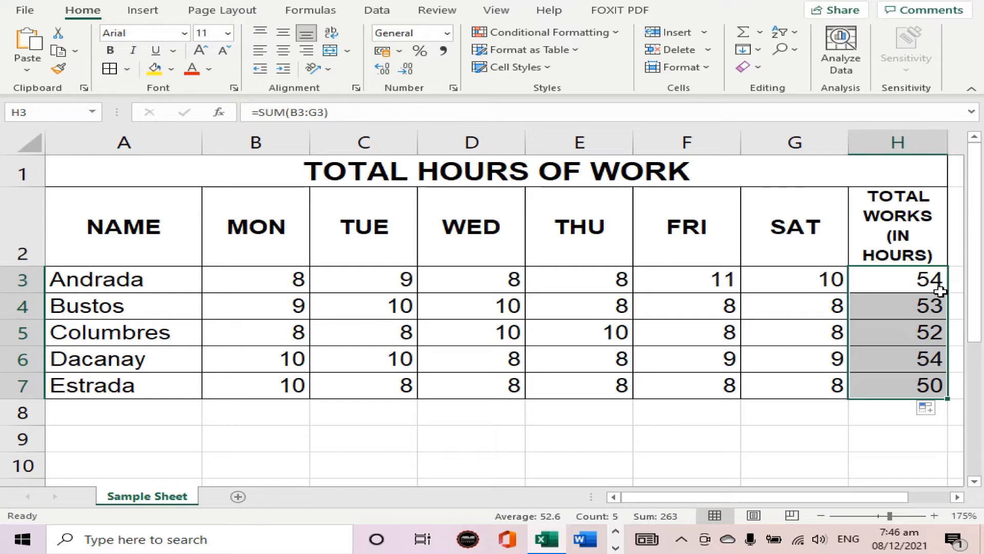
{"action": "left_click", "coordinate": [765, 435]}
{"action": "left_click_drag", "start_coordinate": [906, 283], "coordinate": [919, 378]}
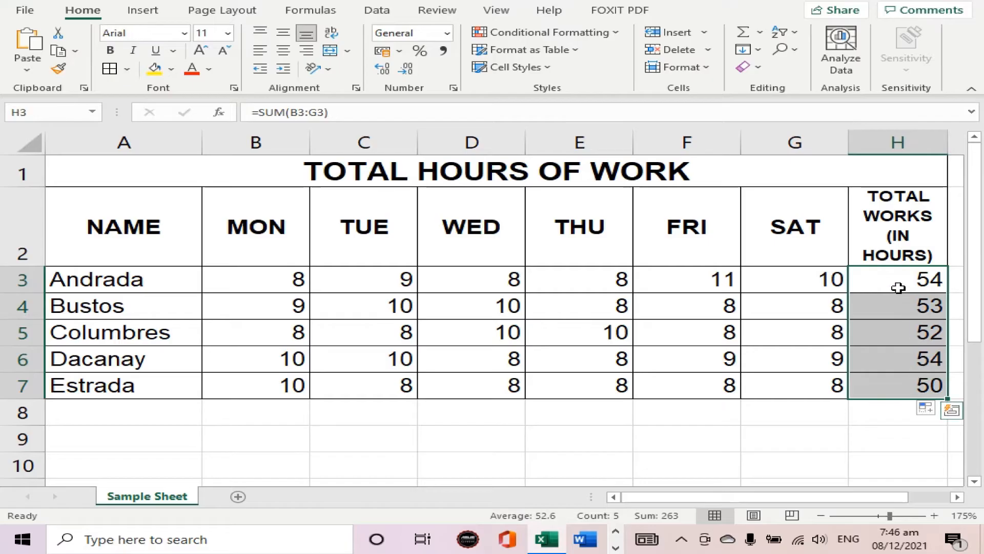